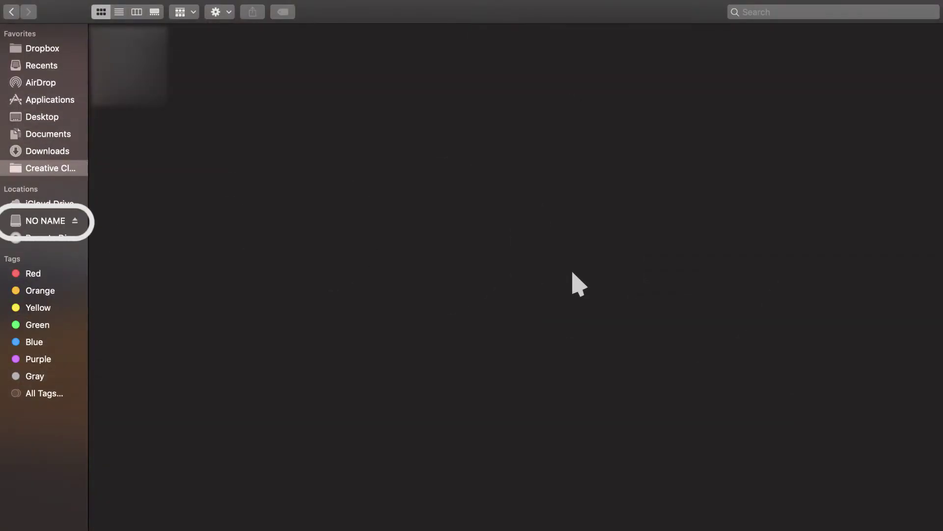
# Copy the five PICT photos from NO NAME's 100PHOTO folder, then open the empty Scanned Photos folder to paste
pyautogui.click(44, 221)
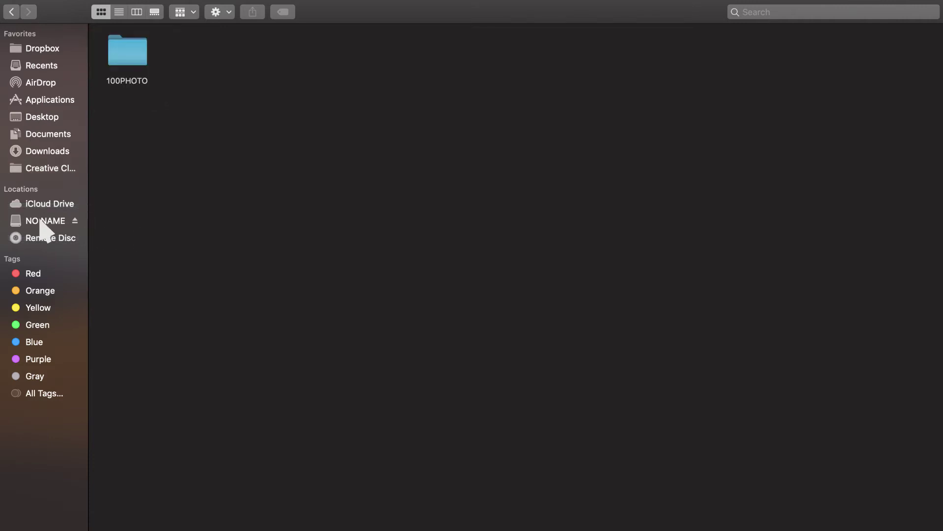
pyautogui.doubleClick(131, 63)
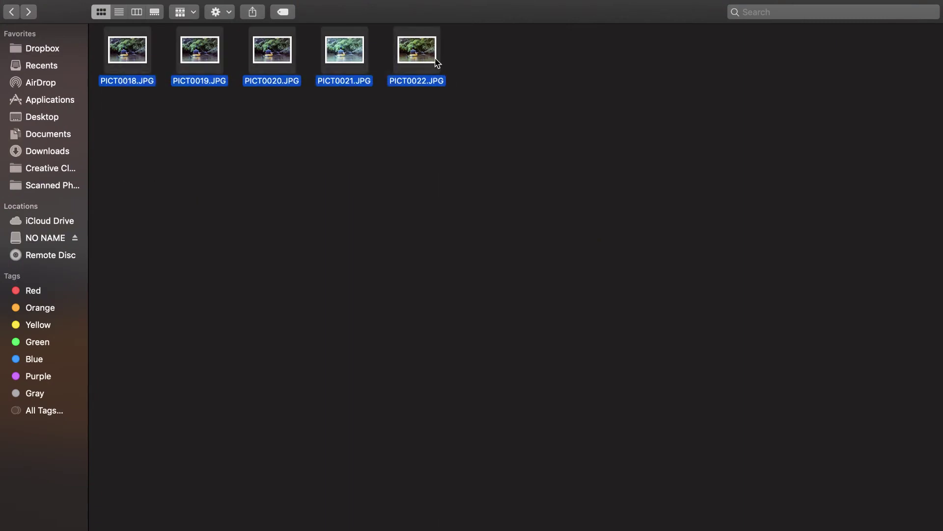
pyautogui.rightClick(426, 59)
pyautogui.click(467, 240)
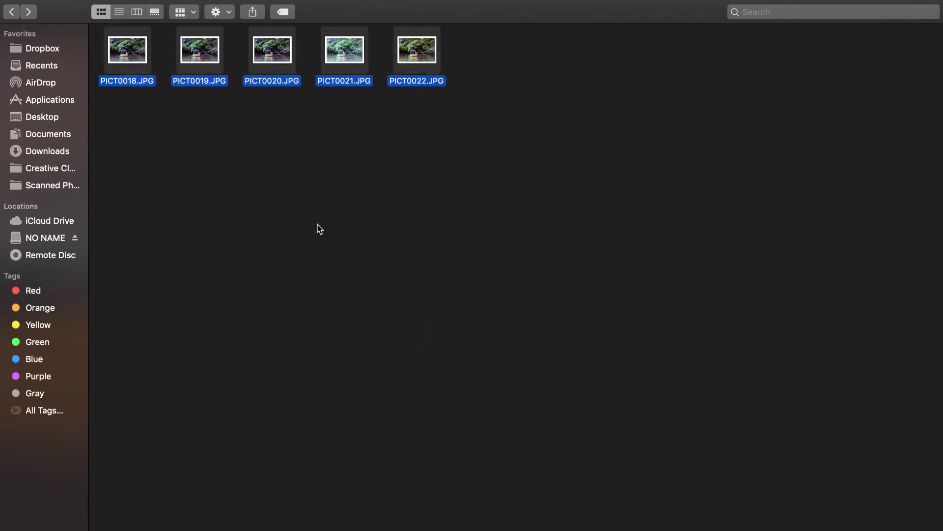
pyautogui.click(54, 187)
pyautogui.rightClick(180, 194)
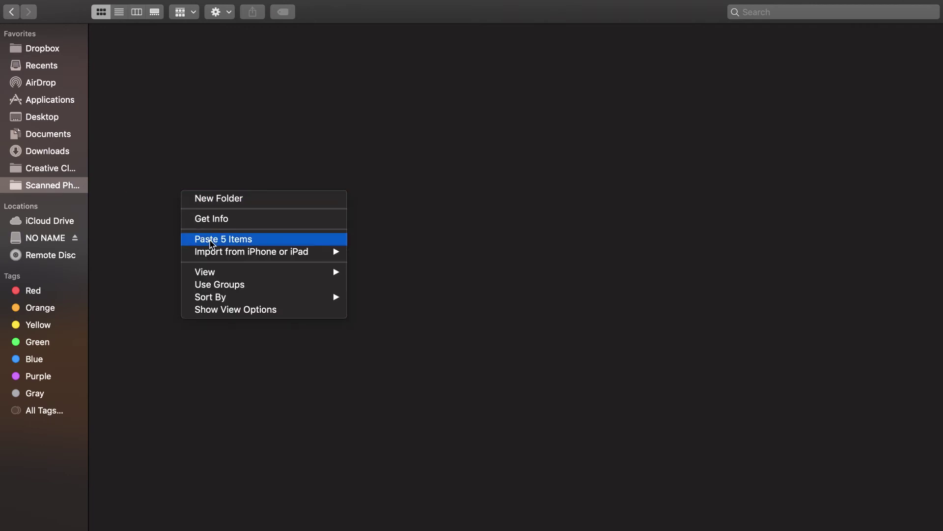